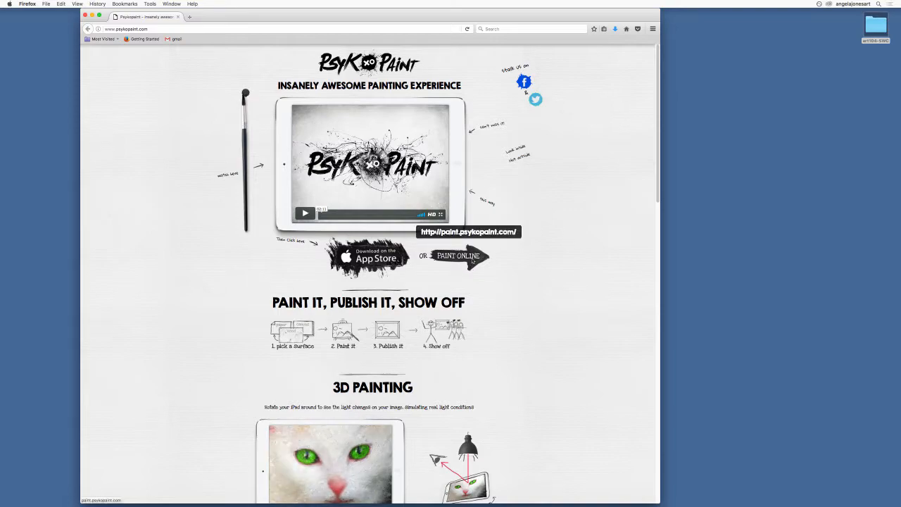
# Open Psykopaint's online painter and upload the picture aj.png from the art104-SWC folder
pyautogui.click(472, 261)
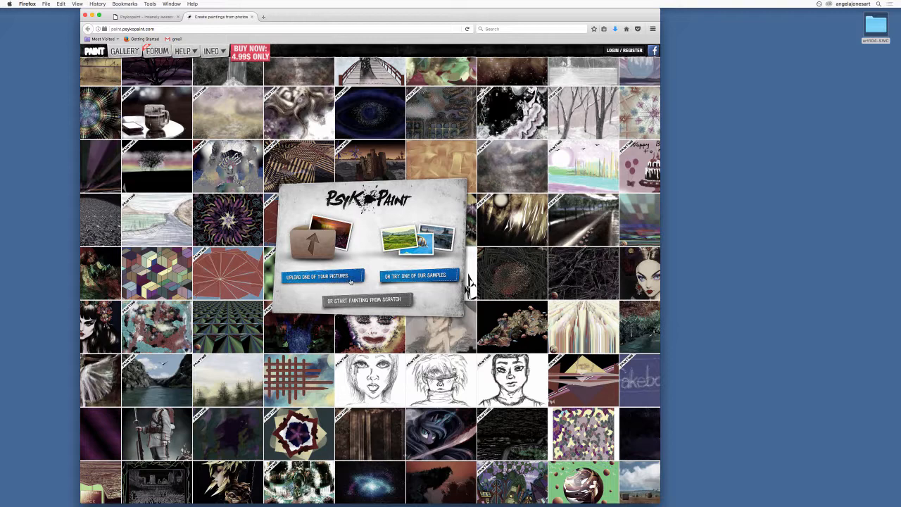
pyautogui.click(329, 277)
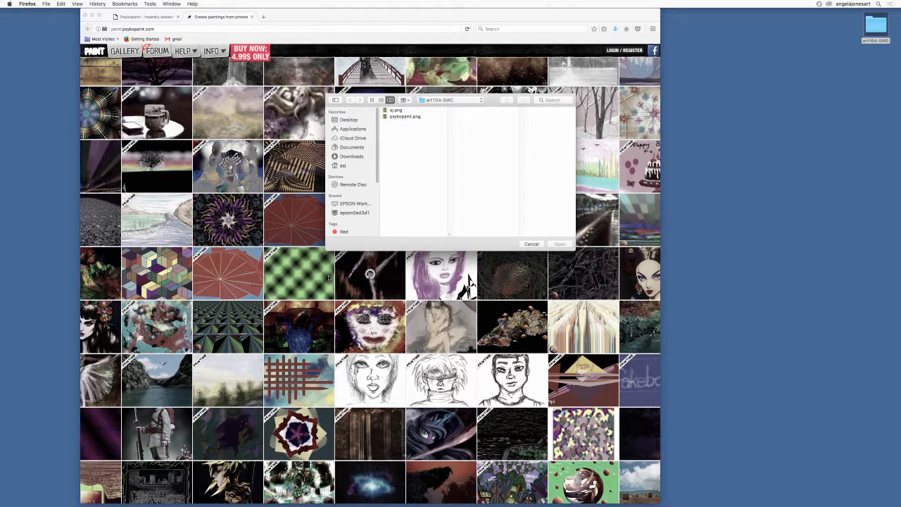
pyautogui.click(394, 110)
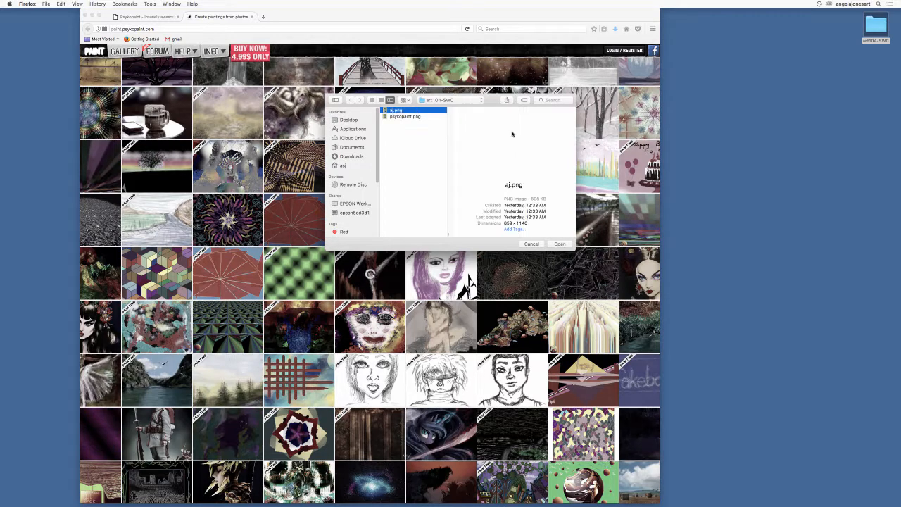
pyautogui.click(560, 245)
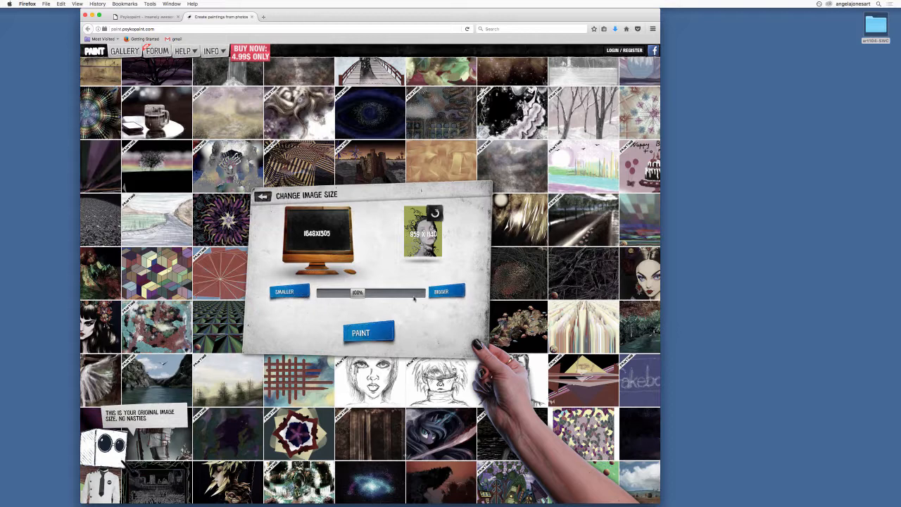
# Try enlarging the image, set its size back to 100% and open it for painting
pyautogui.moveTo(361, 294); pyautogui.dragTo(425, 300)
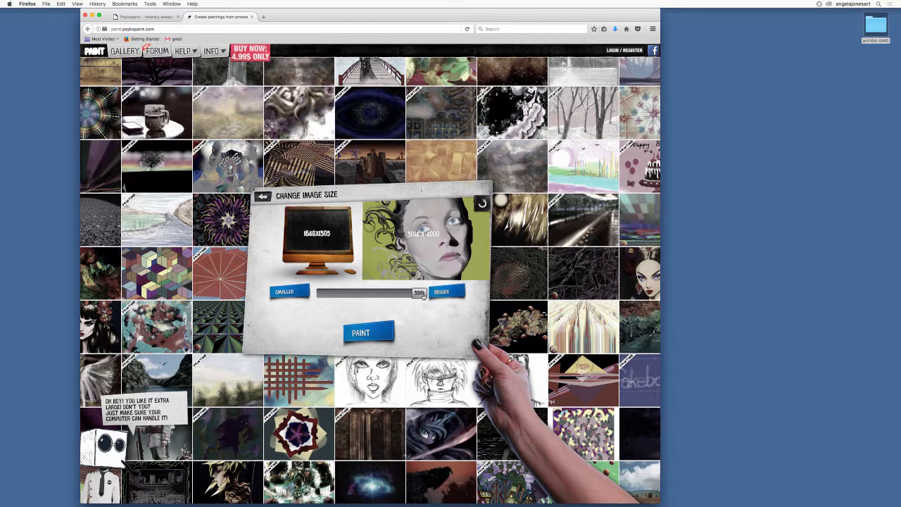
pyautogui.moveTo(422, 295); pyautogui.dragTo(358, 297)
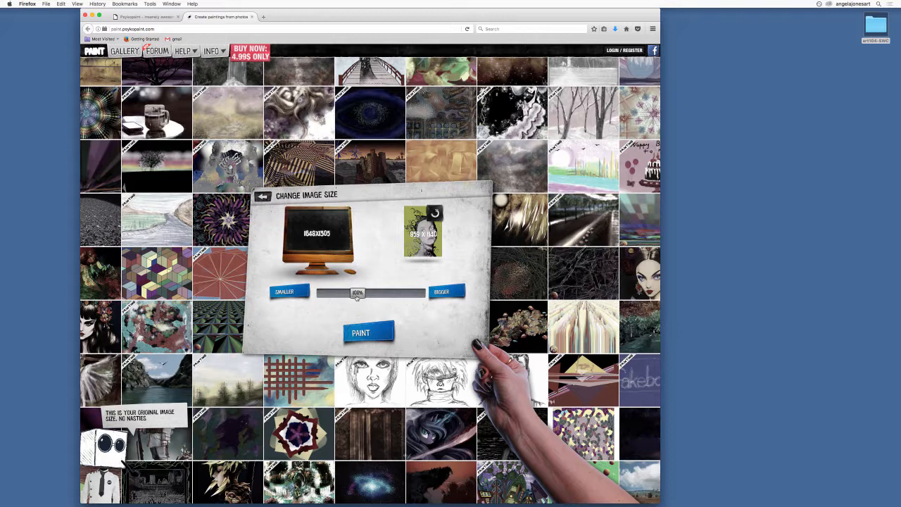
pyautogui.click(363, 333)
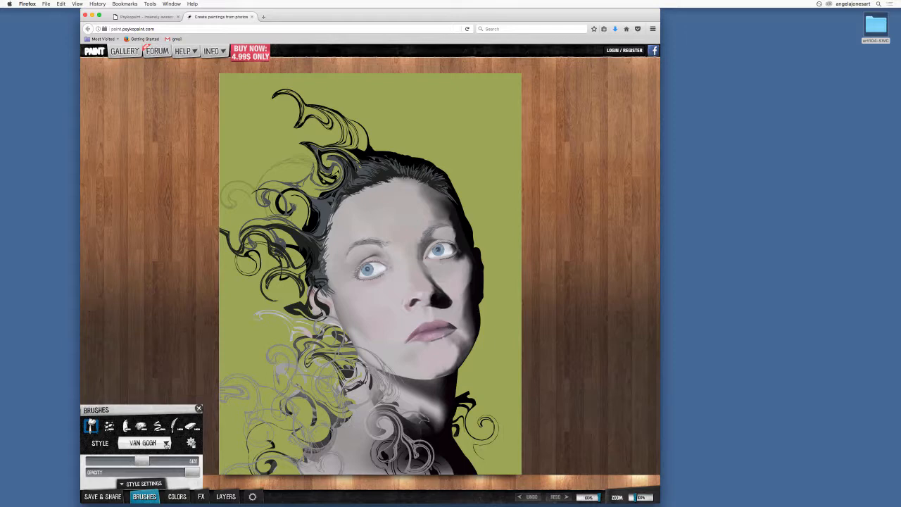
# Try the Van Gogh brush style with strokes across the face and hair swirls, and undo those strokes
pyautogui.click(166, 444)
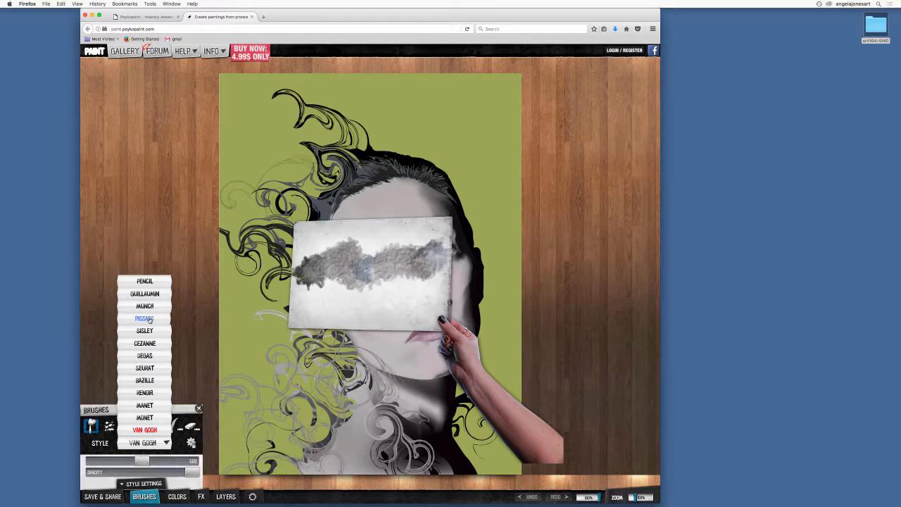
pyautogui.click(145, 430)
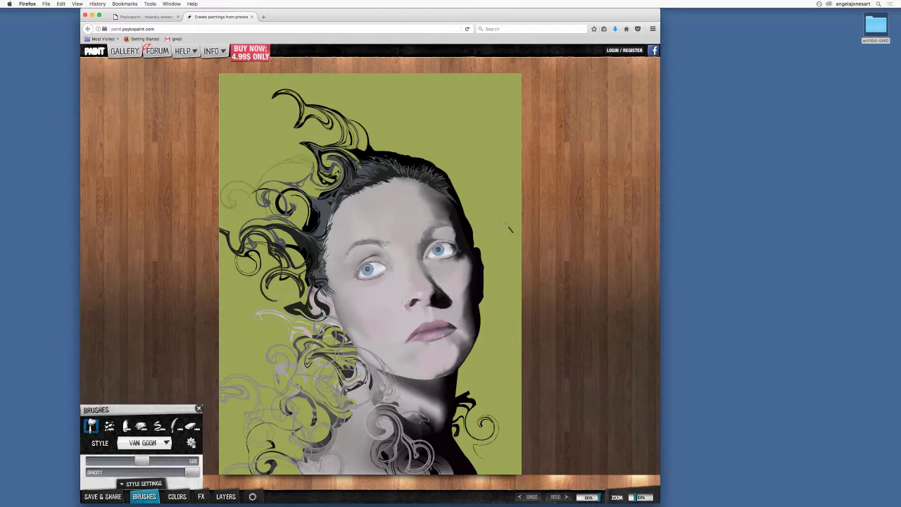
pyautogui.click(506, 222)
pyautogui.moveTo(432, 224); pyautogui.dragTo(495, 221)
pyautogui.moveTo(364, 215); pyautogui.dragTo(279, 266)
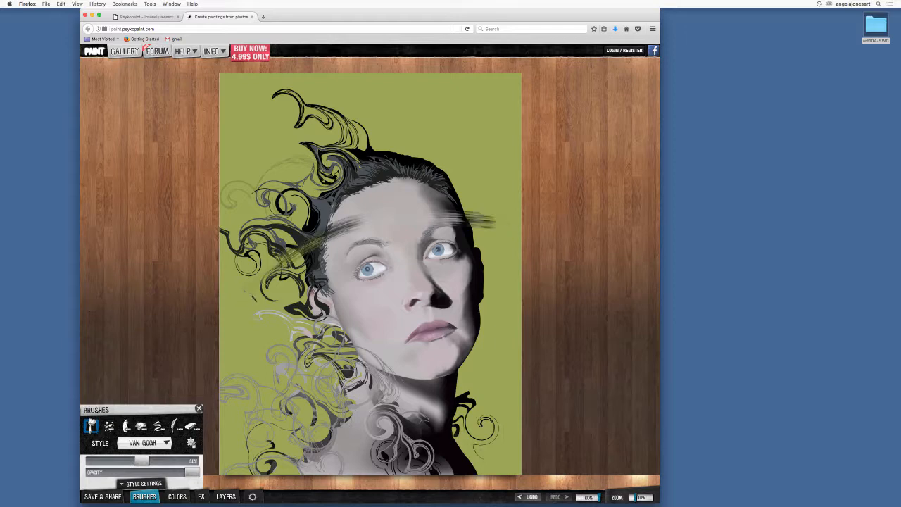
pyautogui.moveTo(244, 293); pyautogui.dragTo(486, 248)
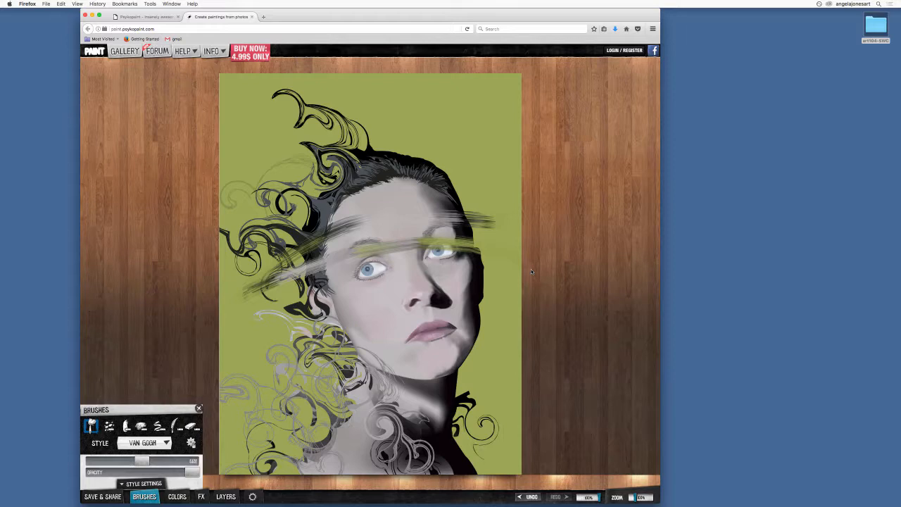
pyautogui.press('super+z')
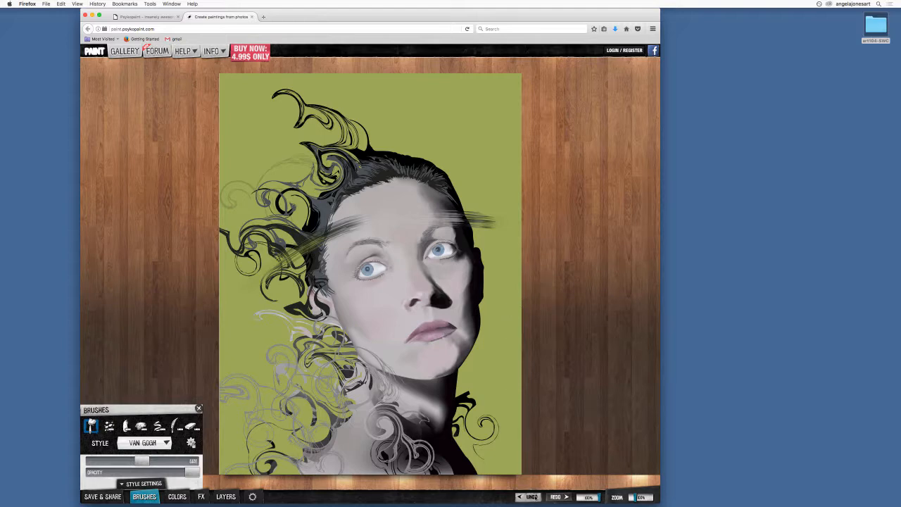
pyautogui.click(530, 497)
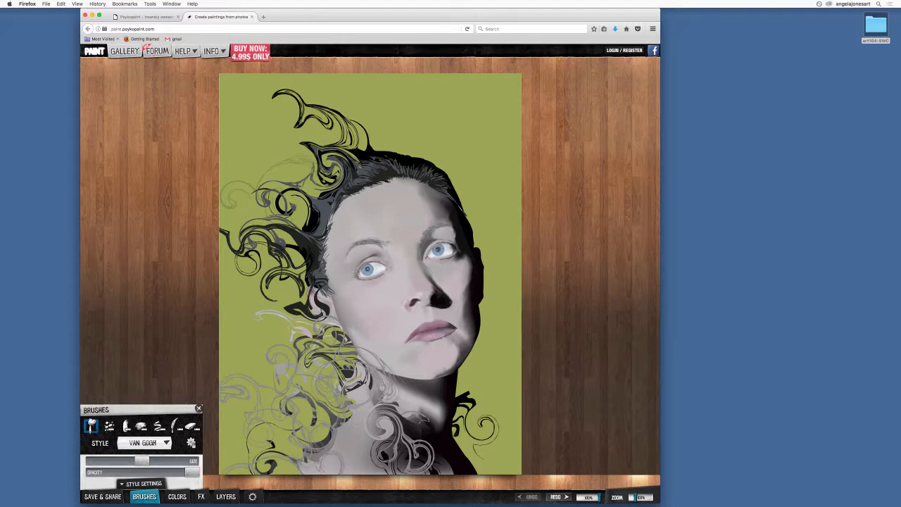
# Paint with the Van Gogh brush over the hair and along the outline of the face, jaw and forehead
pyautogui.moveTo(462, 211)
pyautogui.mouseDown()
pyautogui.moveTo(443, 191)
pyautogui.moveTo(397, 183)
pyautogui.moveTo(357, 196)
pyautogui.moveTo(321, 243)
pyautogui.moveTo(333, 325)
pyautogui.moveTo(384, 377)
pyautogui.mouseUp()
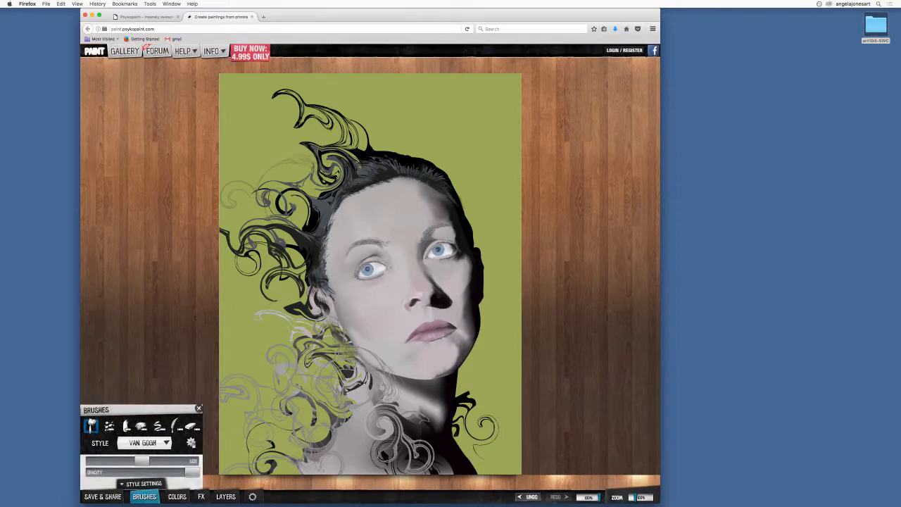
pyautogui.click(393, 376)
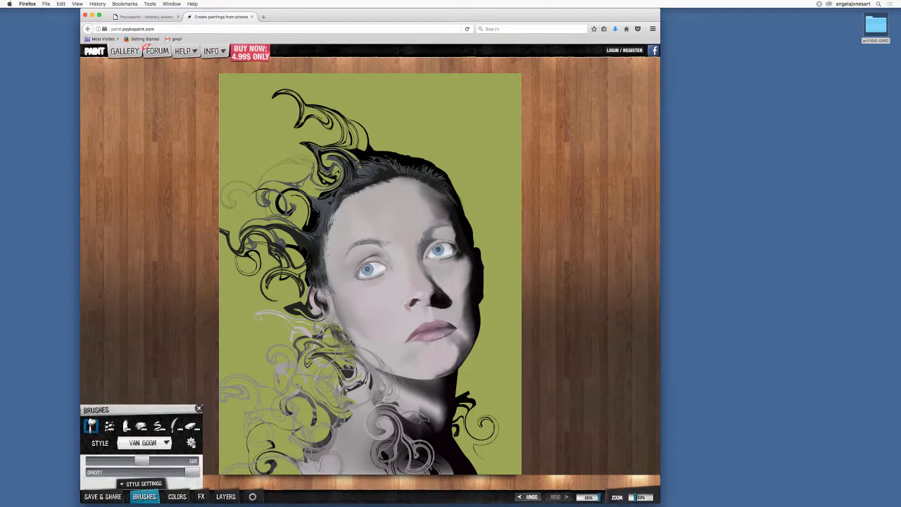
pyautogui.moveTo(376, 367)
pyautogui.mouseDown()
pyautogui.moveTo(454, 379)
pyautogui.moveTo(476, 357)
pyautogui.moveTo(484, 265)
pyautogui.moveTo(457, 203)
pyautogui.mouseUp()
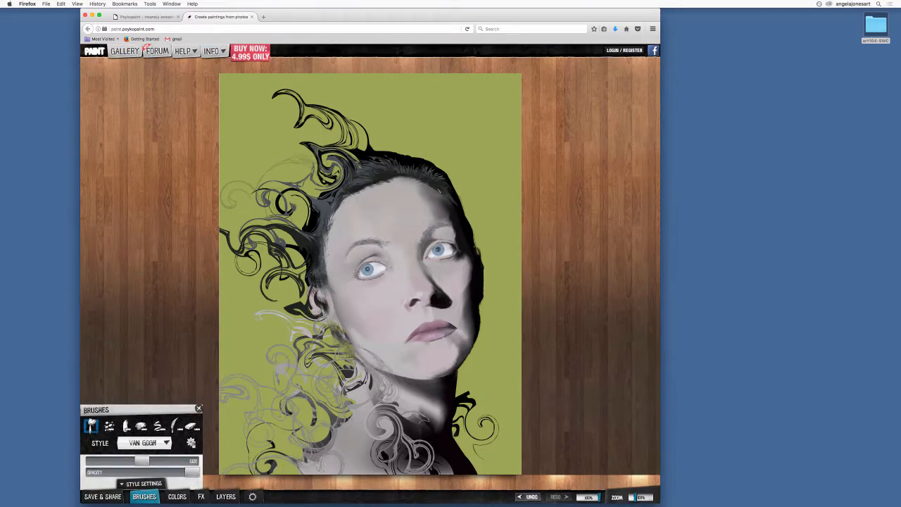
pyautogui.moveTo(334, 195); pyautogui.dragTo(328, 178)
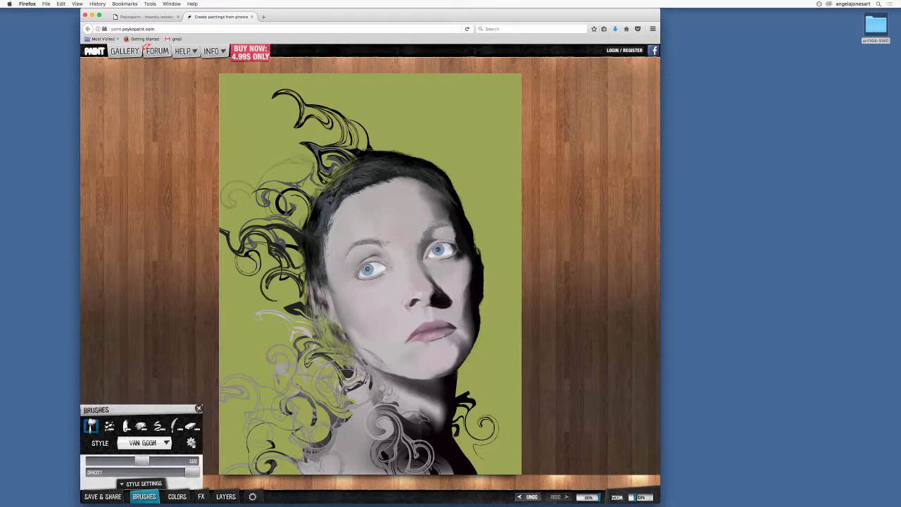
pyautogui.moveTo(391, 373); pyautogui.dragTo(424, 385)
pyautogui.moveTo(489, 287)
pyautogui.mouseDown()
pyautogui.moveTo(465, 209)
pyautogui.moveTo(442, 175)
pyautogui.mouseUp()
pyautogui.moveTo(336, 232); pyautogui.dragTo(334, 242)
pyautogui.moveTo(452, 211); pyautogui.dragTo(455, 216)
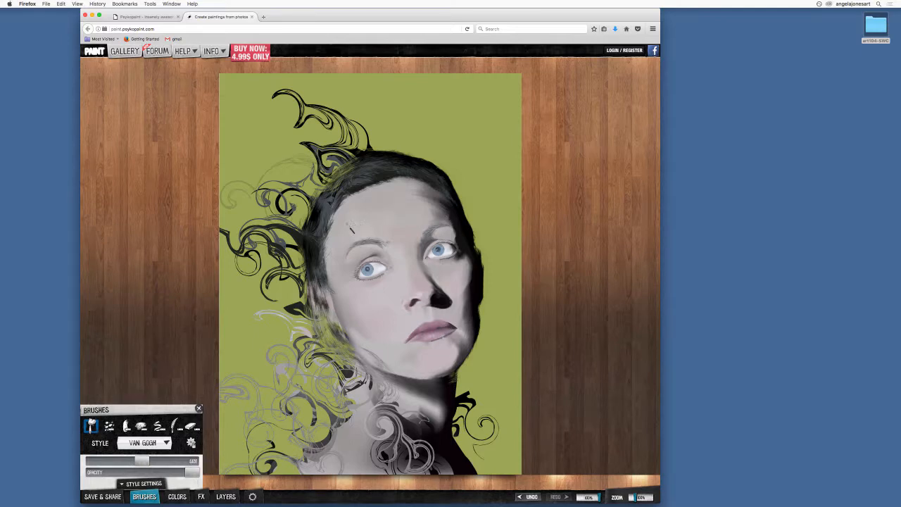
# Try short brush strokes at the edge of the forehead and on the cheek beside the nose, undoing each one
pyautogui.moveTo(333, 259); pyautogui.dragTo(336, 270)
pyautogui.click(529, 497)
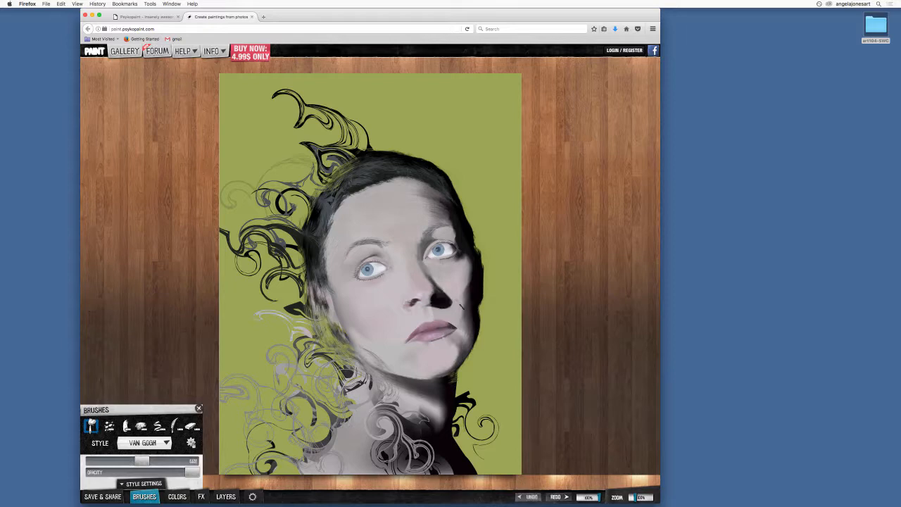
pyautogui.moveTo(456, 309); pyautogui.dragTo(441, 307)
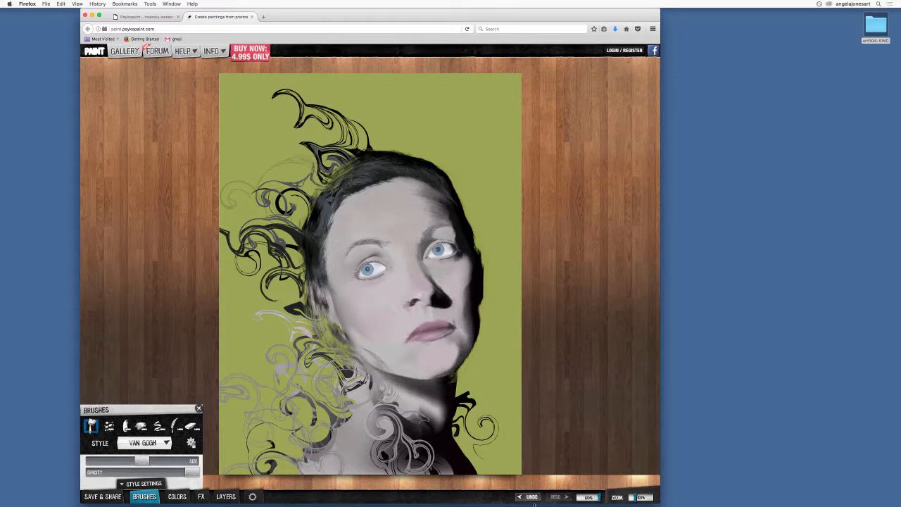
pyautogui.click(531, 497)
# Paint short strokes on the shadowed cheek and below the eye, undoing the unwanted ones
pyautogui.click(467, 265)
pyautogui.moveTo(471, 291); pyautogui.dragTo(470, 325)
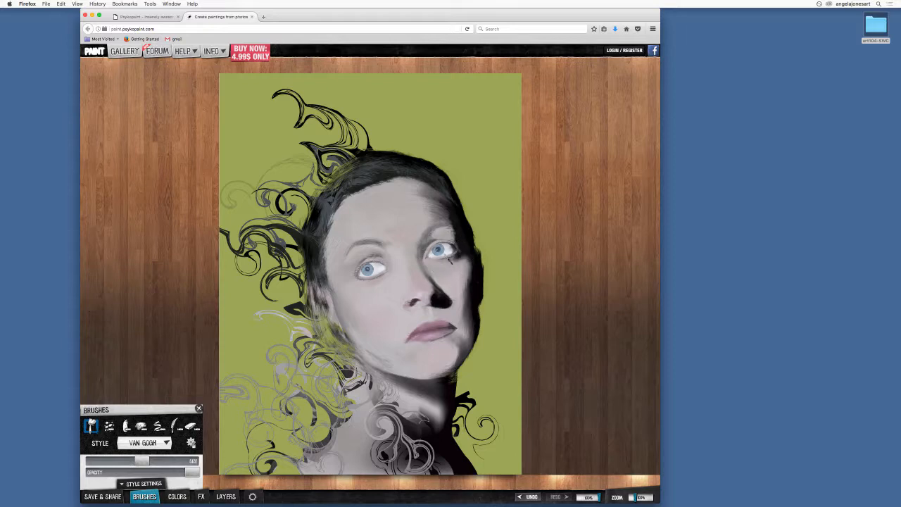
pyautogui.click(530, 497)
pyautogui.moveTo(433, 267); pyautogui.dragTo(438, 271)
pyautogui.click(529, 496)
pyautogui.moveTo(457, 271)
pyautogui.mouseDown()
pyautogui.moveTo(446, 257)
pyautogui.moveTo(471, 256)
pyautogui.mouseUp()
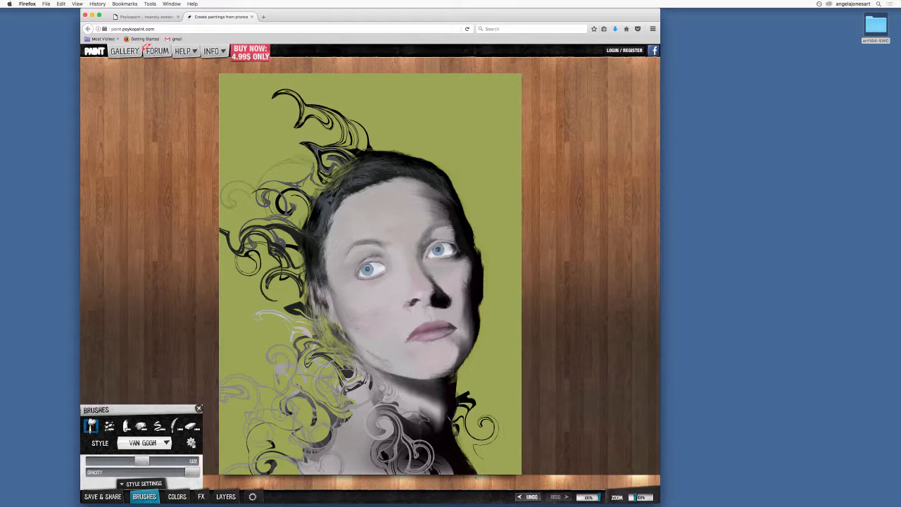
# Paint Van Gogh strokes over the neck and shoulders, covering the swirls on the chest and beside the neck
pyautogui.moveTo(442, 398)
pyautogui.mouseDown()
pyautogui.moveTo(445, 471)
pyautogui.moveTo(422, 473)
pyautogui.mouseUp()
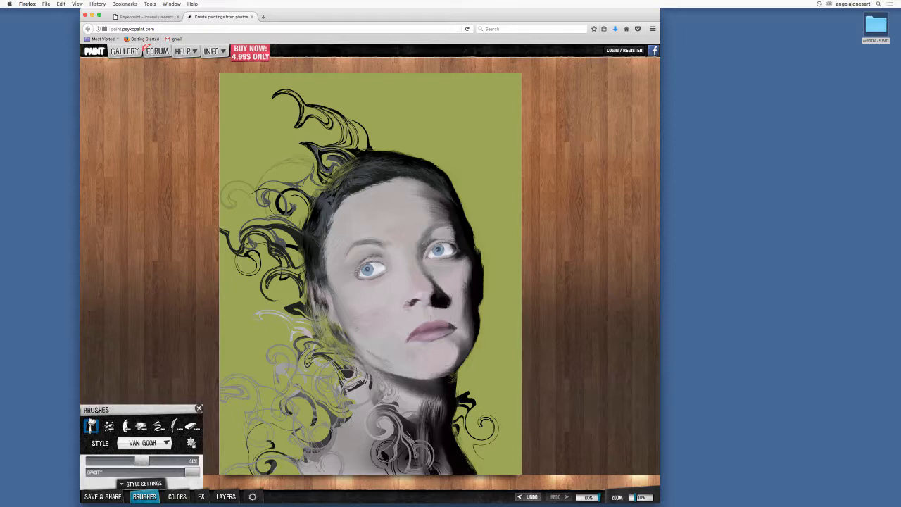
pyautogui.moveTo(421, 435)
pyautogui.mouseDown()
pyautogui.moveTo(412, 398)
pyautogui.moveTo(400, 404)
pyautogui.moveTo(392, 386)
pyautogui.moveTo(455, 476)
pyautogui.moveTo(351, 457)
pyautogui.moveTo(415, 442)
pyautogui.moveTo(376, 418)
pyautogui.moveTo(386, 400)
pyautogui.moveTo(403, 451)
pyautogui.moveTo(431, 443)
pyautogui.moveTo(428, 411)
pyautogui.moveTo(409, 451)
pyautogui.moveTo(378, 429)
pyautogui.mouseUp()
pyautogui.moveTo(357, 387)
pyautogui.mouseDown()
pyautogui.moveTo(342, 425)
pyautogui.moveTo(302, 459)
pyautogui.moveTo(312, 477)
pyautogui.moveTo(348, 391)
pyautogui.moveTo(320, 436)
pyautogui.mouseUp()
pyautogui.moveTo(335, 352); pyautogui.dragTo(287, 373)
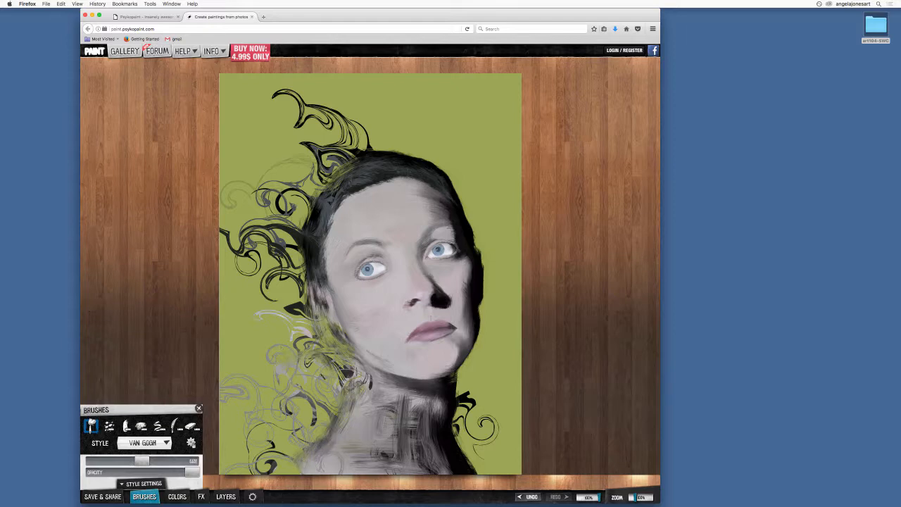
pyautogui.moveTo(427, 422)
pyautogui.mouseDown()
pyautogui.moveTo(470, 404)
pyautogui.moveTo(462, 396)
pyautogui.moveTo(491, 440)
pyautogui.mouseUp()
# Smear the swirls behind the head with long curved strokes, from above the crown down to the shoulder
pyautogui.moveTo(305, 209); pyautogui.dragTo(349, 385)
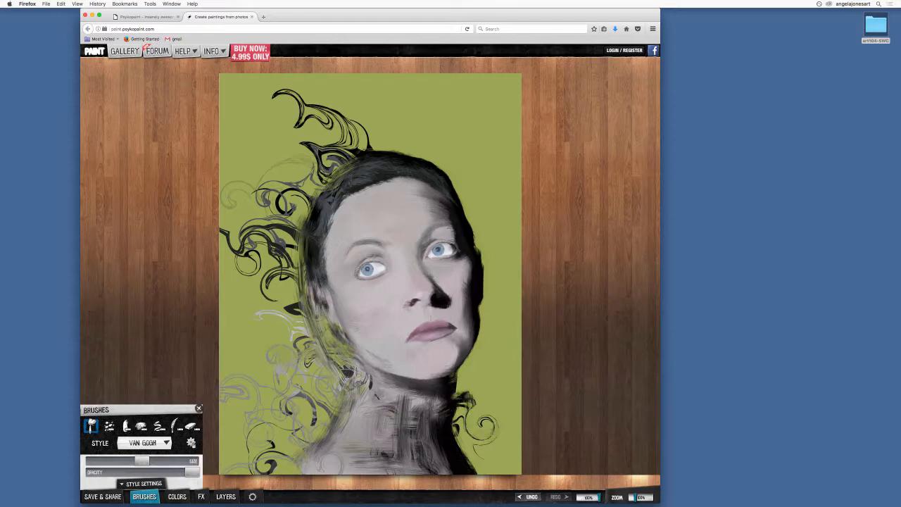
pyautogui.moveTo(295, 214); pyautogui.dragTo(300, 335)
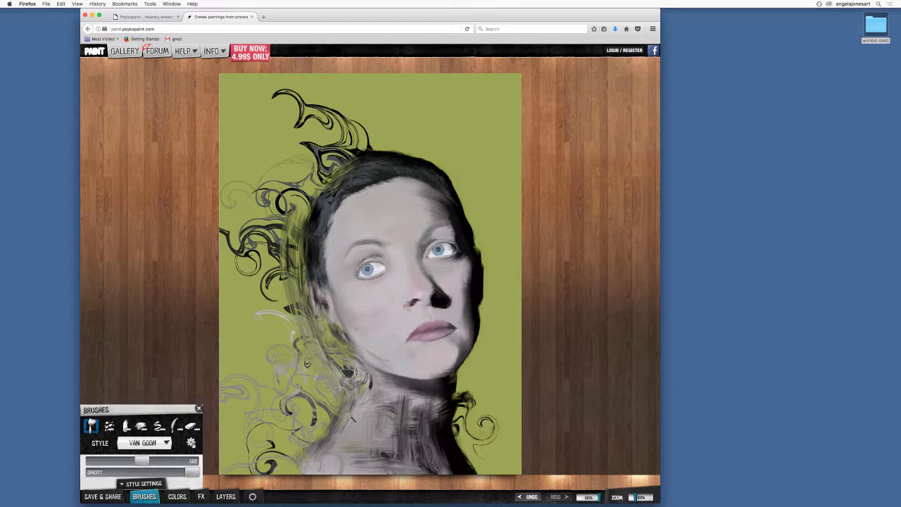
pyautogui.moveTo(298, 295); pyautogui.dragTo(354, 412)
pyautogui.moveTo(274, 254)
pyautogui.mouseDown()
pyautogui.moveTo(330, 437)
pyautogui.moveTo(260, 233)
pyautogui.moveTo(264, 345)
pyautogui.moveTo(303, 451)
pyautogui.mouseUp()
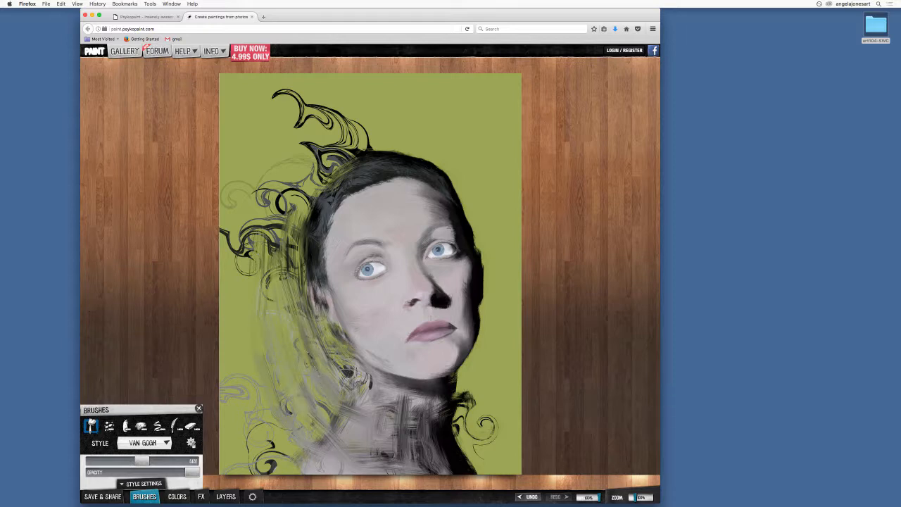
pyautogui.moveTo(298, 206)
pyautogui.mouseDown()
pyautogui.moveTo(326, 157)
pyautogui.moveTo(356, 136)
pyautogui.mouseUp()
pyautogui.moveTo(314, 182); pyautogui.dragTo(362, 112)
pyautogui.moveTo(321, 145); pyautogui.dragTo(270, 259)
pyautogui.moveTo(254, 222)
pyautogui.mouseDown()
pyautogui.moveTo(320, 133)
pyautogui.moveTo(243, 252)
pyautogui.mouseUp()
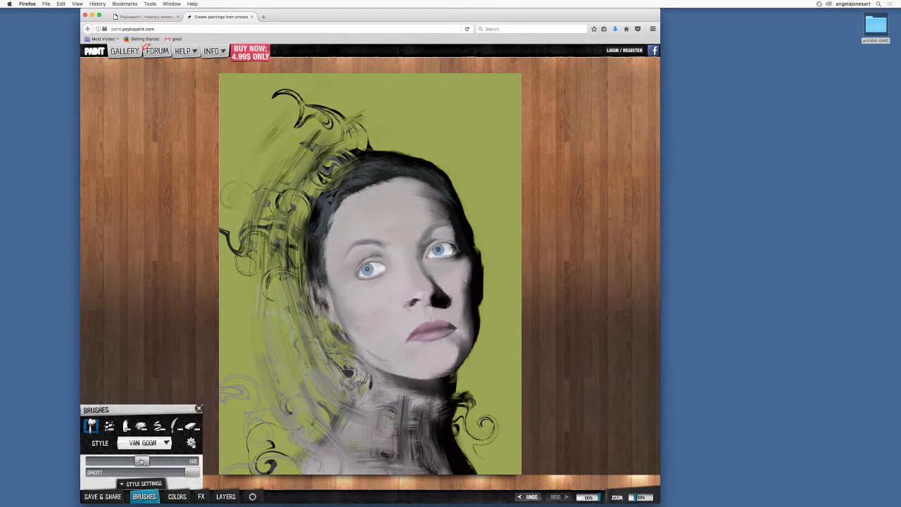
# Set the brush to maximum size with opacity below half, and paint over the swirls behind the head and the chest
pyautogui.moveTo(141, 461)
pyautogui.mouseDown()
pyautogui.moveTo(199, 468)
pyautogui.moveTo(116, 473)
pyautogui.mouseUp()
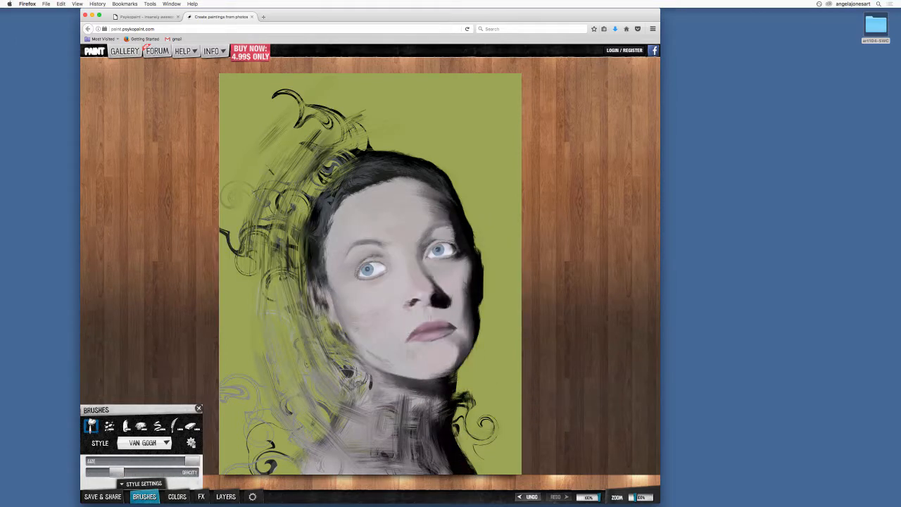
pyautogui.moveTo(276, 269)
pyautogui.mouseDown()
pyautogui.moveTo(282, 338)
pyautogui.moveTo(309, 437)
pyautogui.mouseUp()
pyautogui.moveTo(116, 471); pyautogui.dragTo(131, 472)
pyautogui.moveTo(384, 456); pyautogui.dragTo(415, 462)
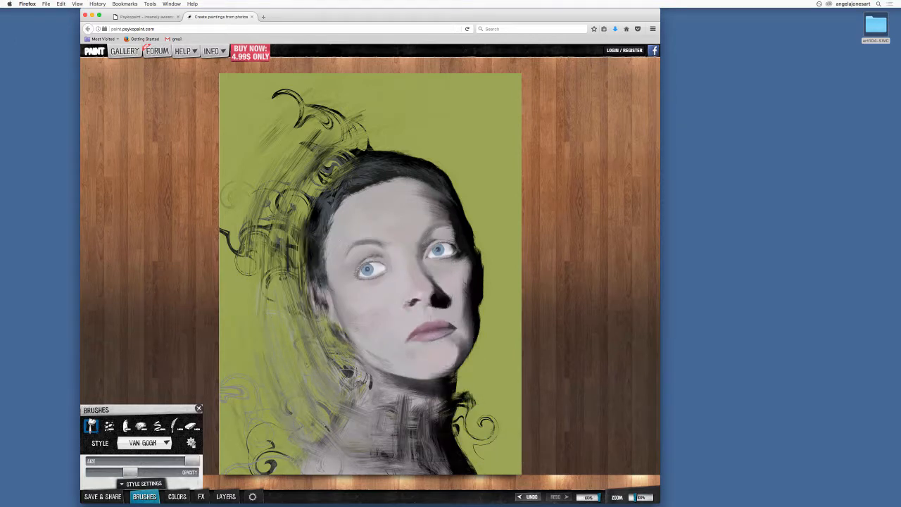
# Blend the shoulders, remaining swirls and green background with large semi-transparent strokes, reducing the brush size to about two thirds
pyautogui.moveTo(506, 467)
pyautogui.mouseDown()
pyautogui.moveTo(359, 437)
pyautogui.moveTo(415, 400)
pyautogui.mouseUp()
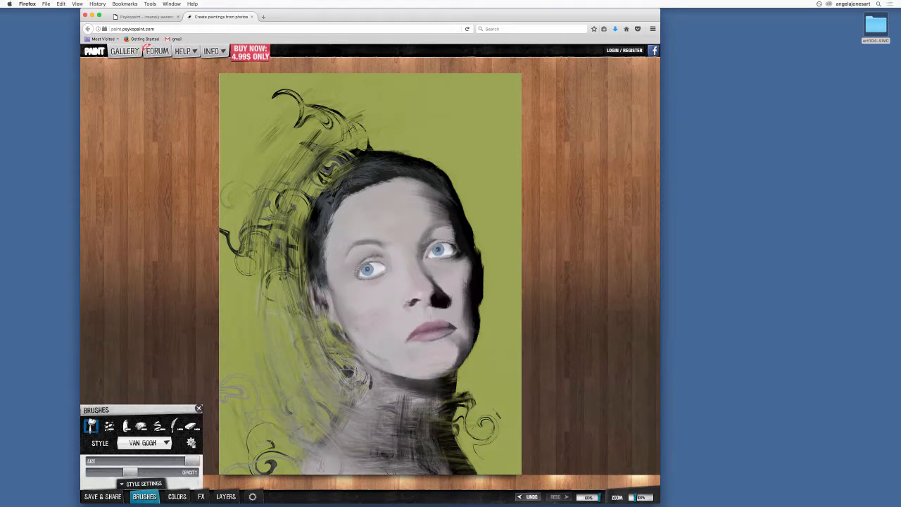
pyautogui.moveTo(483, 421); pyautogui.dragTo(386, 427)
pyautogui.moveTo(282, 259); pyautogui.dragTo(246, 294)
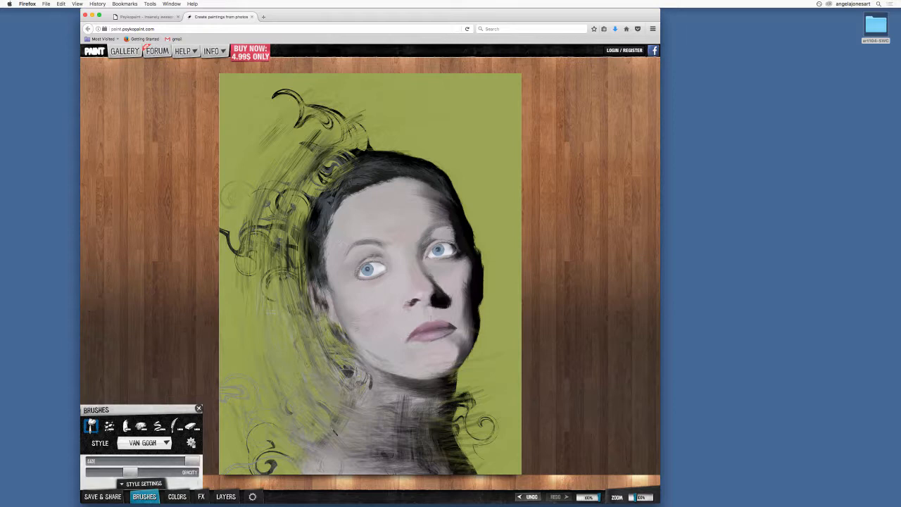
pyautogui.moveTo(229, 339); pyautogui.dragTo(242, 240)
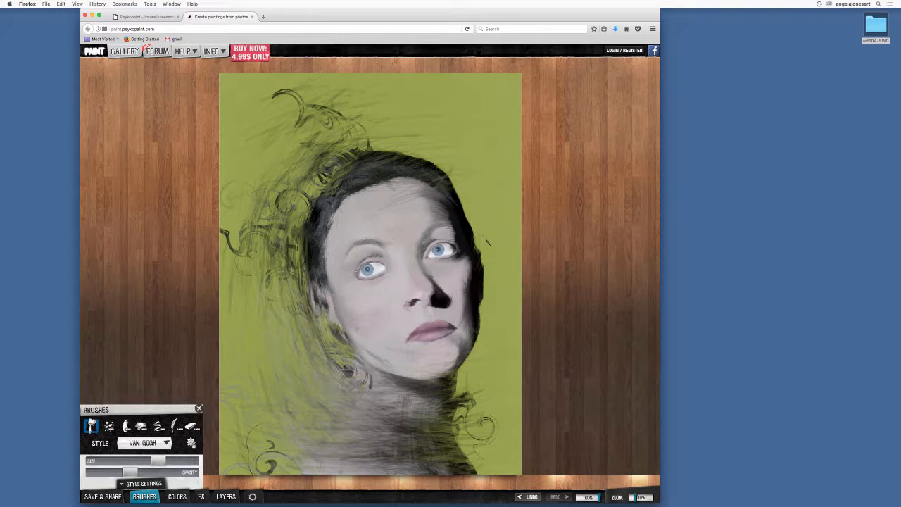
pyautogui.moveTo(489, 243)
pyautogui.mouseDown()
pyautogui.moveTo(444, 125)
pyautogui.moveTo(494, 476)
pyautogui.mouseUp()
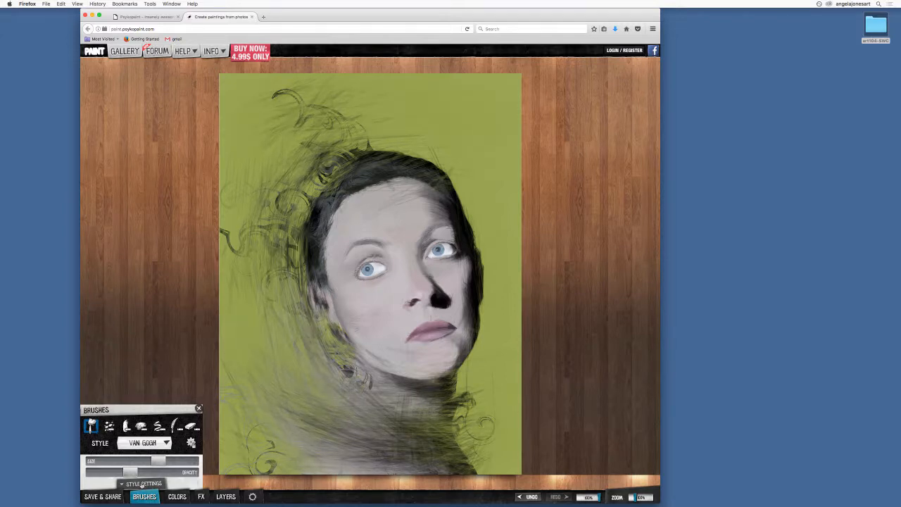
# Raise the Van Gogh style's upper glow value to 100 and paint over the shoulders and the swirls behind the head
pyautogui.click(142, 483)
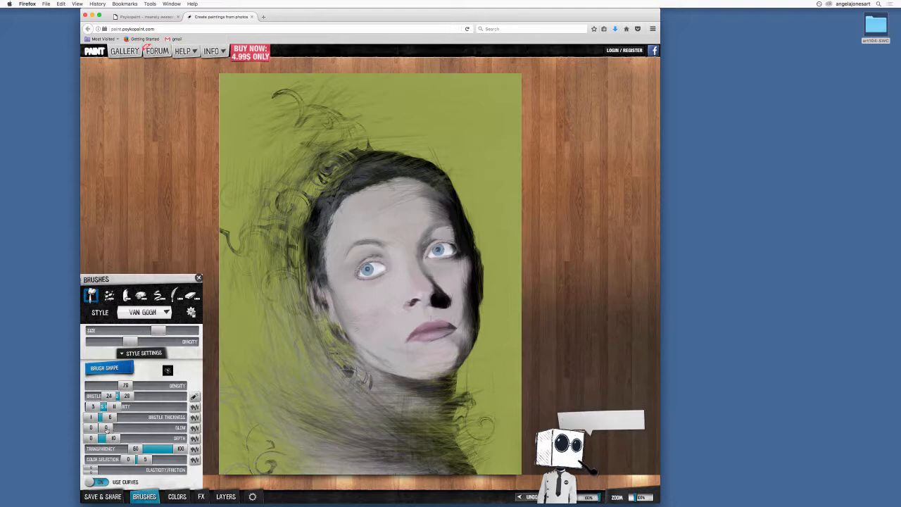
pyautogui.moveTo(106, 428); pyautogui.dragTo(211, 430)
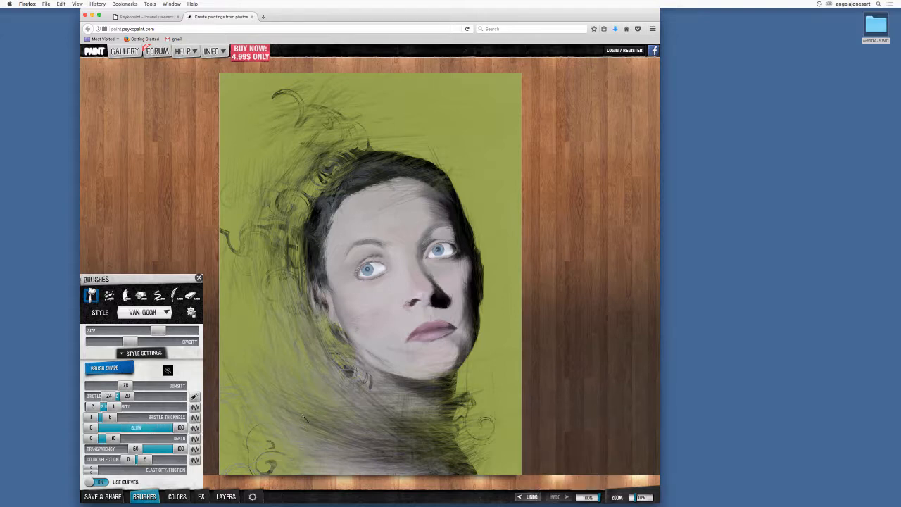
pyautogui.moveTo(246, 357)
pyautogui.mouseDown()
pyautogui.moveTo(270, 368)
pyautogui.moveTo(270, 433)
pyautogui.moveTo(258, 454)
pyautogui.moveTo(347, 455)
pyautogui.moveTo(404, 441)
pyautogui.moveTo(429, 452)
pyautogui.moveTo(457, 466)
pyautogui.mouseUp()
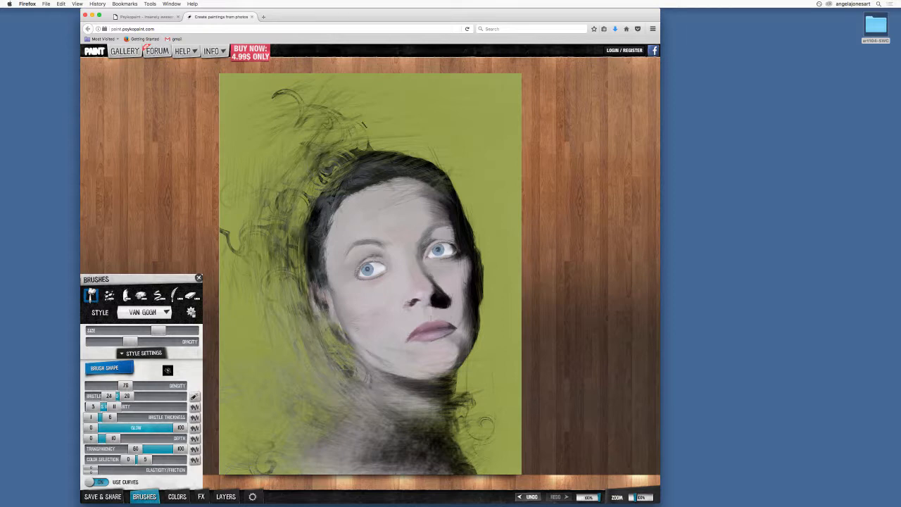
pyautogui.moveTo(234, 230); pyautogui.dragTo(233, 261)
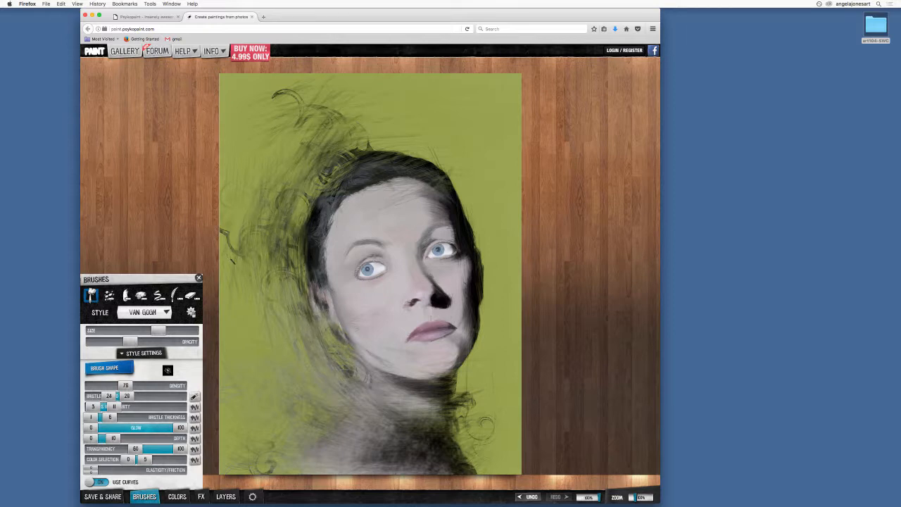
pyautogui.moveTo(250, 197)
pyautogui.mouseDown()
pyautogui.moveTo(320, 63)
pyautogui.moveTo(262, 99)
pyautogui.mouseUp()
pyautogui.moveTo(314, 176)
pyautogui.mouseDown()
pyautogui.moveTo(359, 153)
pyautogui.moveTo(443, 169)
pyautogui.moveTo(305, 197)
pyautogui.moveTo(470, 174)
pyautogui.moveTo(362, 151)
pyautogui.moveTo(319, 209)
pyautogui.mouseUp()
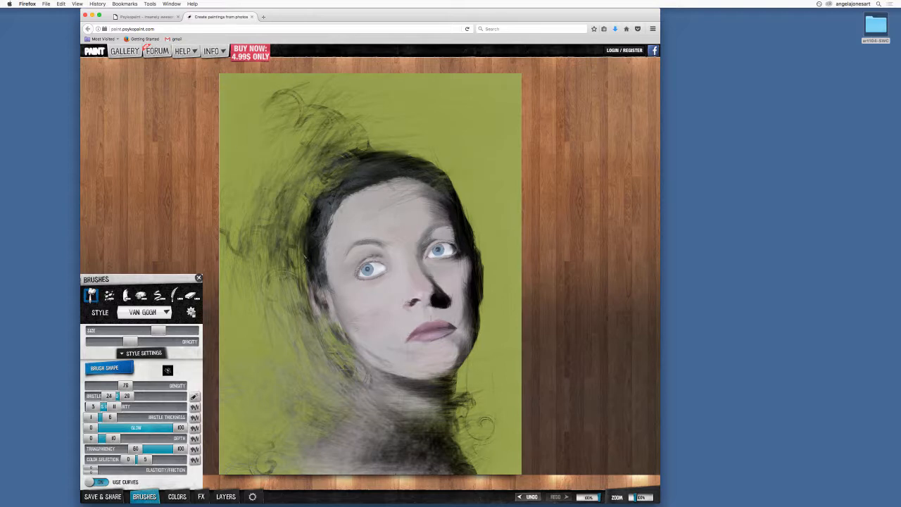
# Paint strokes along the hair, the shadowed side of the head and the neck, and undo the last stroke
pyautogui.moveTo(305, 257)
pyautogui.mouseDown()
pyautogui.moveTo(290, 304)
pyautogui.moveTo(508, 152)
pyautogui.mouseUp()
pyautogui.moveTo(390, 157)
pyautogui.mouseDown()
pyautogui.moveTo(493, 266)
pyautogui.moveTo(497, 312)
pyautogui.mouseUp()
pyautogui.moveTo(484, 267)
pyautogui.mouseDown()
pyautogui.moveTo(466, 384)
pyautogui.moveTo(433, 430)
pyautogui.moveTo(494, 320)
pyautogui.moveTo(474, 357)
pyautogui.moveTo(430, 393)
pyautogui.moveTo(372, 408)
pyautogui.moveTo(276, 392)
pyautogui.moveTo(368, 428)
pyautogui.moveTo(545, 431)
pyautogui.mouseUp()
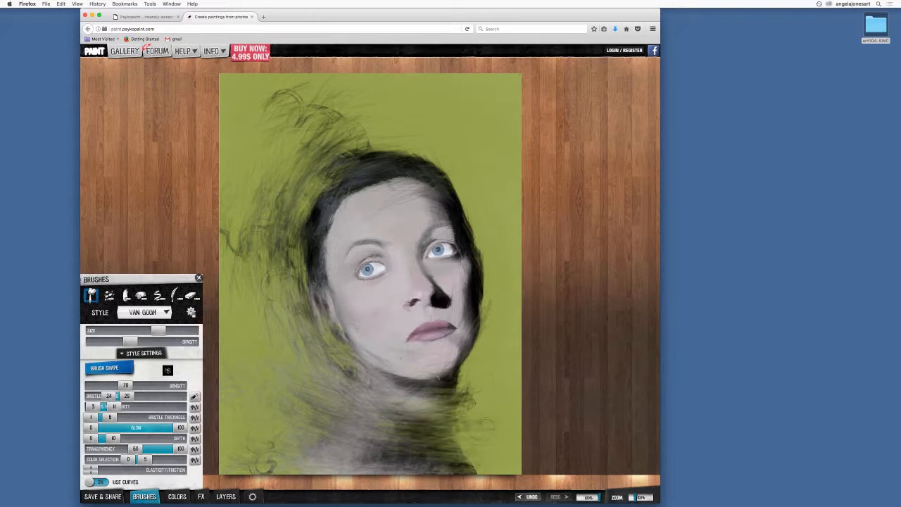
pyautogui.moveTo(438, 378); pyautogui.dragTo(522, 379)
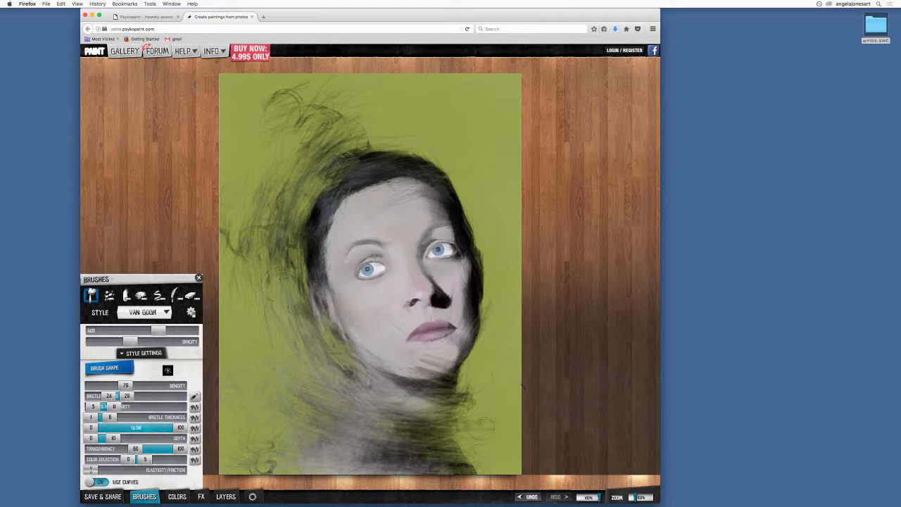
pyautogui.click(530, 497)
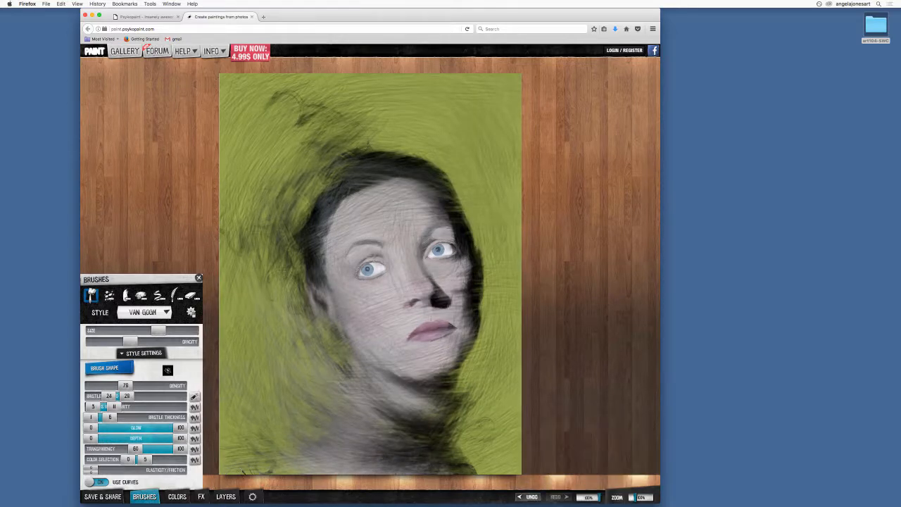
# Choose a strong blue paint colour and try long curved strokes over the green background behind the head
pyautogui.moveTo(163, 472)
pyautogui.click(179, 497)
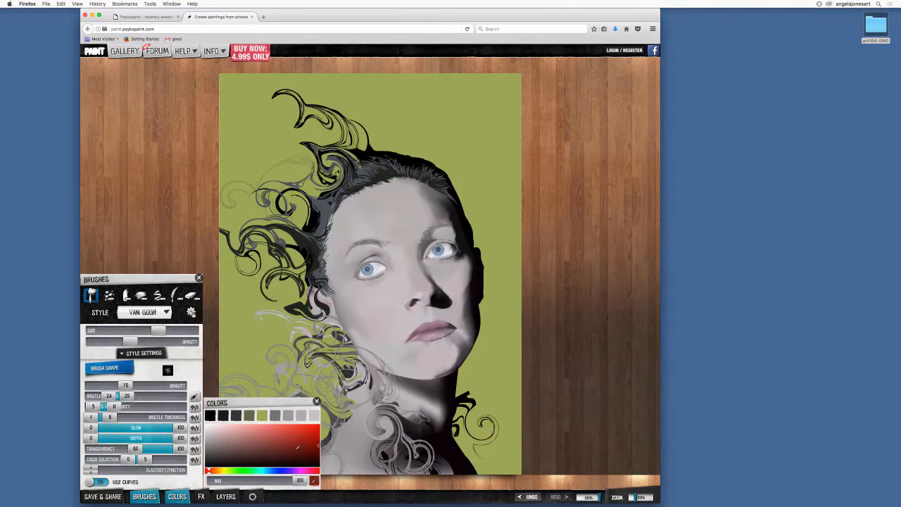
pyautogui.click(243, 470)
pyautogui.click(280, 470)
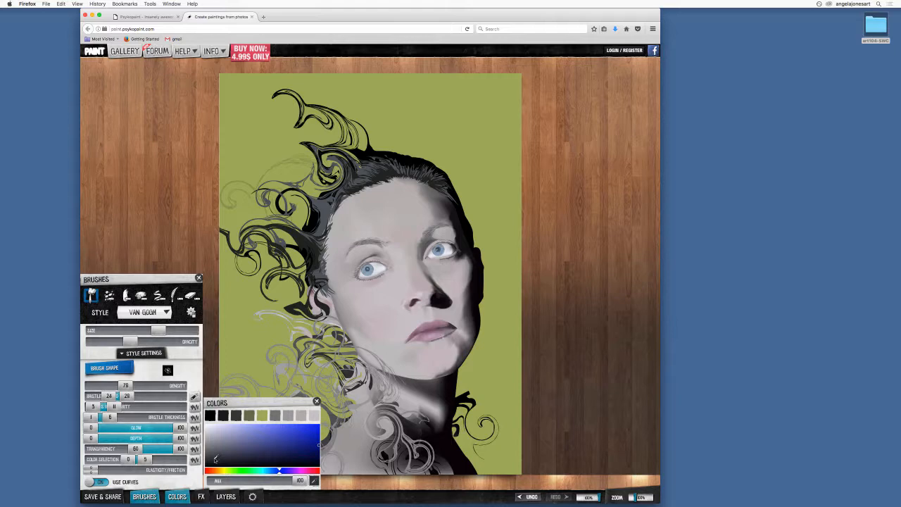
pyautogui.click(306, 437)
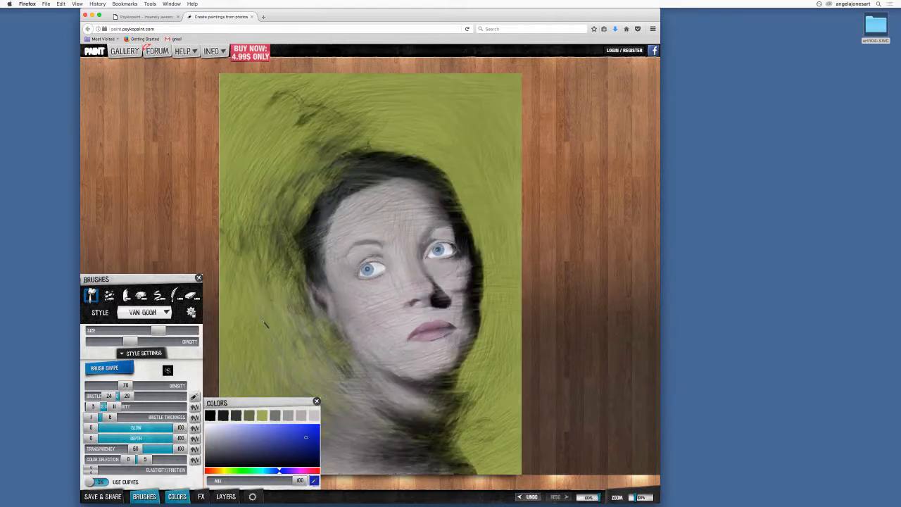
pyautogui.moveTo(263, 349)
pyautogui.mouseDown()
pyautogui.moveTo(252, 260)
pyautogui.moveTo(264, 206)
pyautogui.moveTo(297, 144)
pyautogui.moveTo(330, 120)
pyautogui.mouseUp()
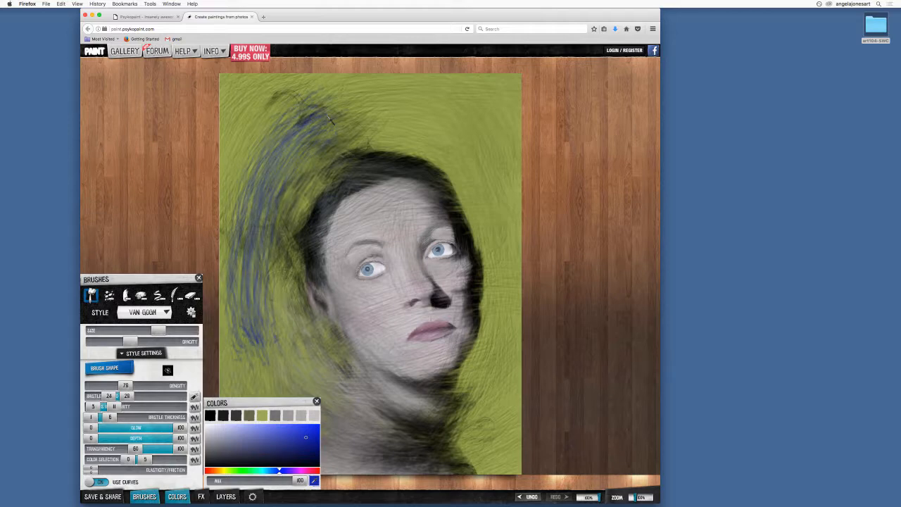
# Undo the blue strokes behind the head and close the colour settings
pyautogui.click(533, 497)
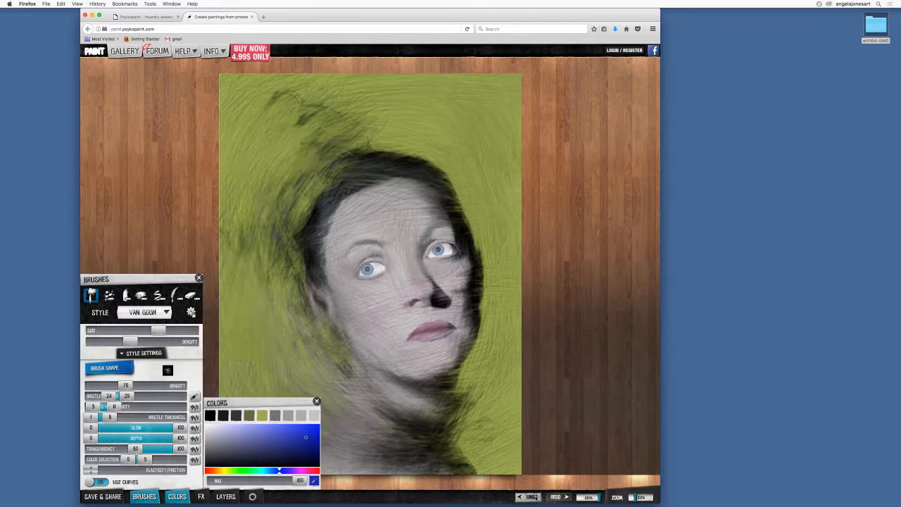
pyautogui.click(534, 497)
pyautogui.click(316, 402)
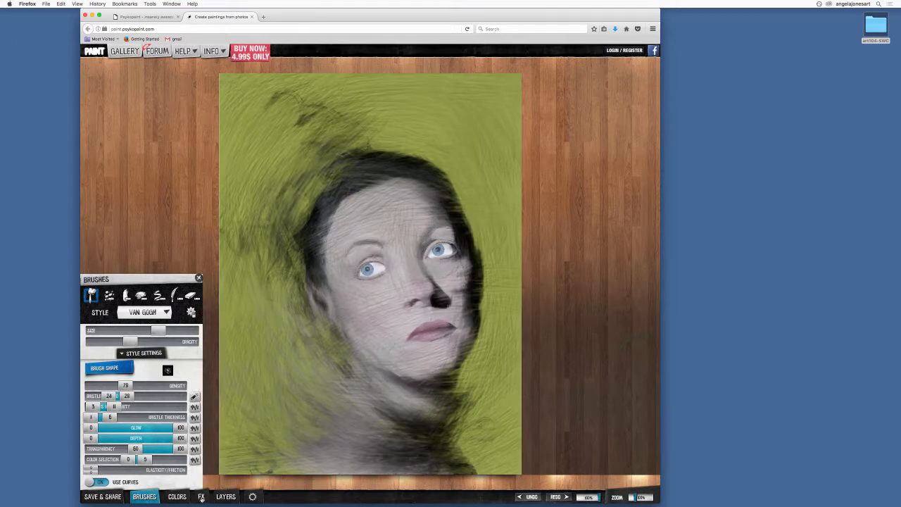
# Try the saturated, high-contrast, violet colour-shifted, faded and greyscale photo effects on the painting
pyautogui.click(201, 497)
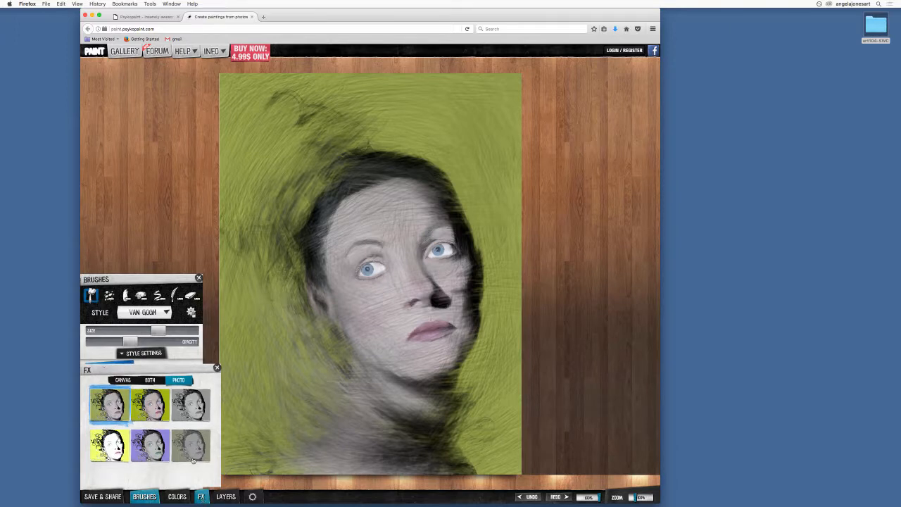
pyautogui.click(150, 405)
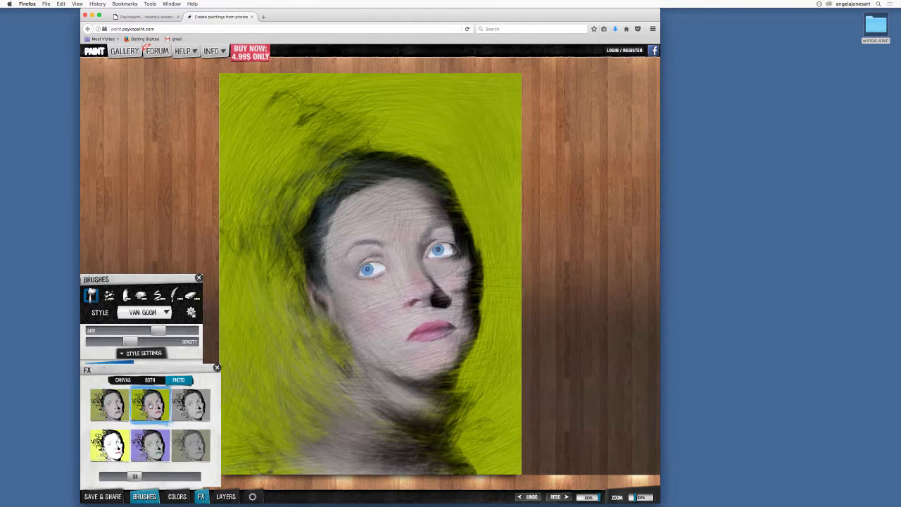
pyautogui.click(118, 445)
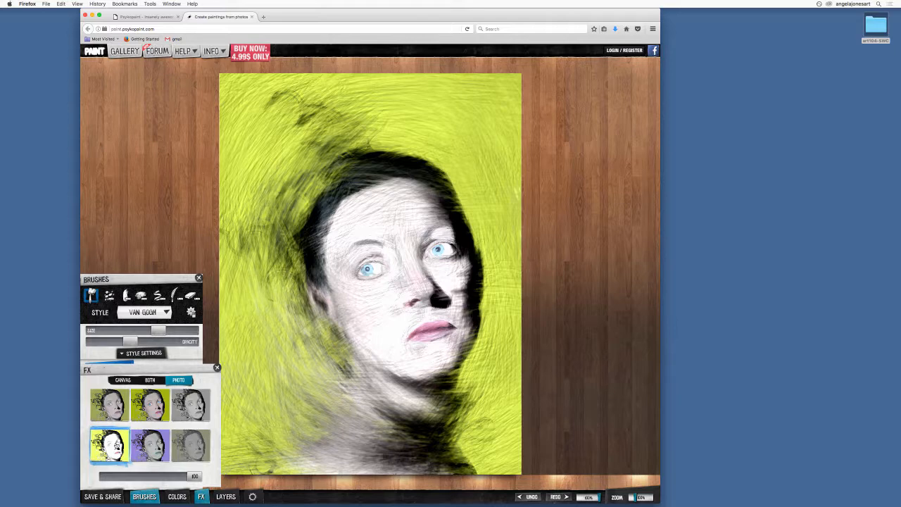
pyautogui.click(152, 448)
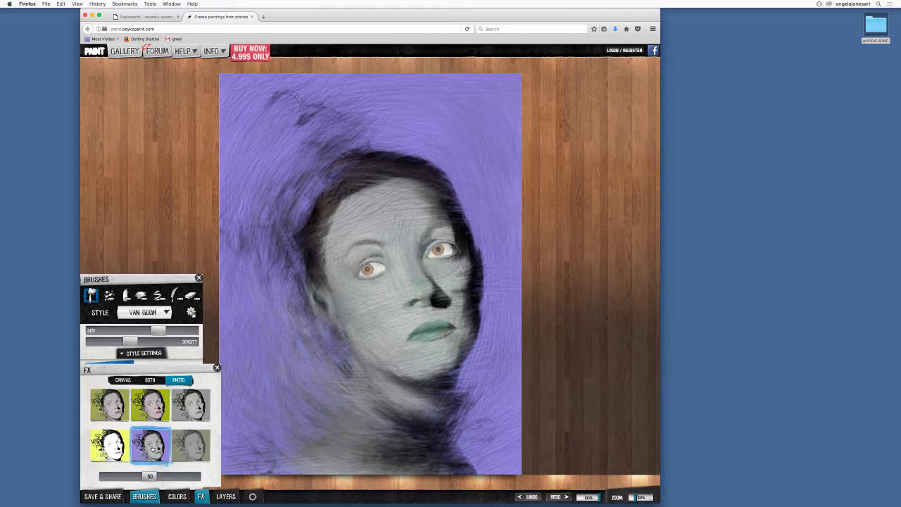
pyautogui.click(182, 451)
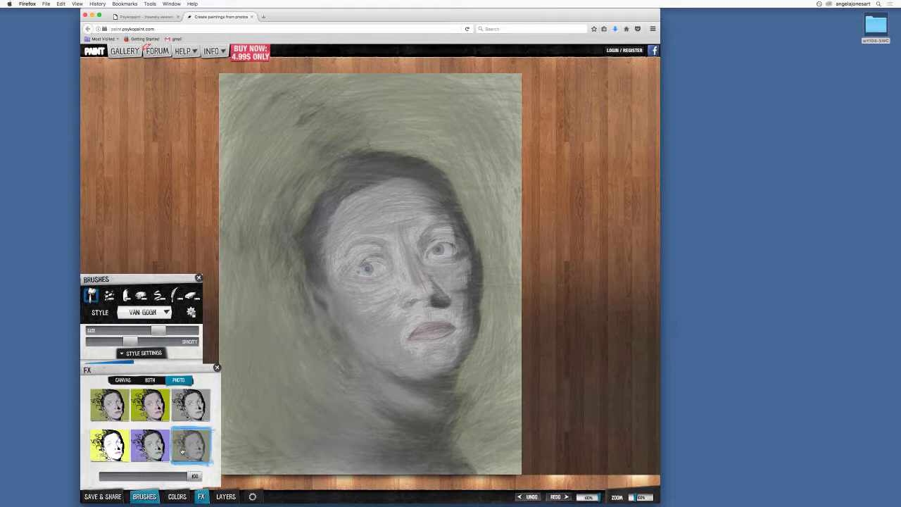
pyautogui.click(183, 407)
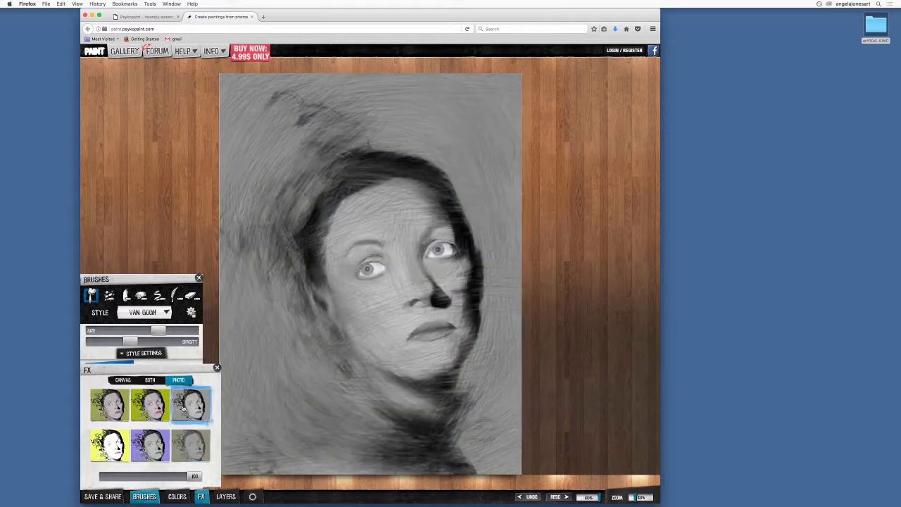
pyautogui.click(105, 447)
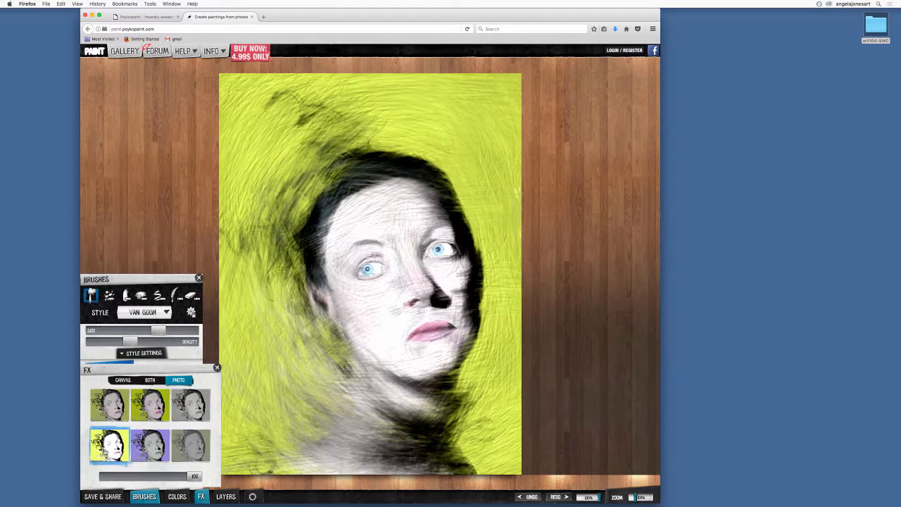
# Apply the greyscale photo effect to the painting, closing the effect and brush settings
pyautogui.click(181, 405)
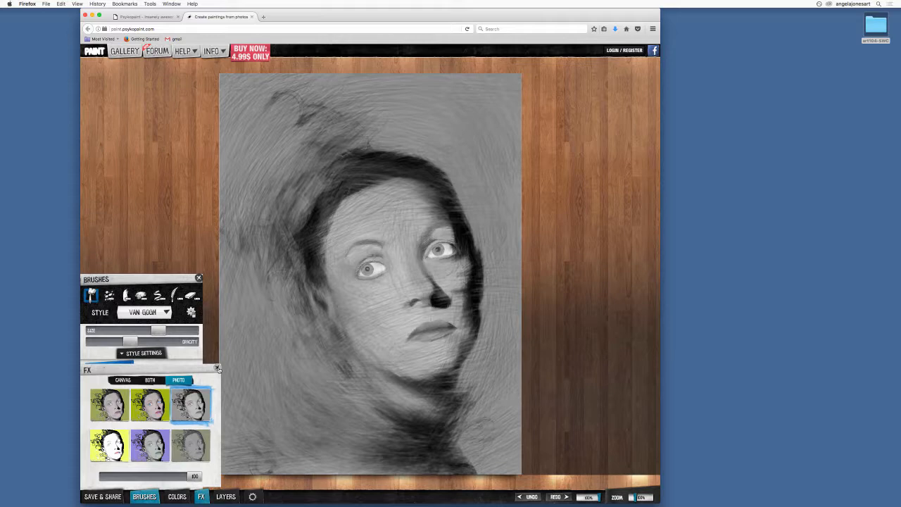
pyautogui.click(217, 367)
pyautogui.click(199, 278)
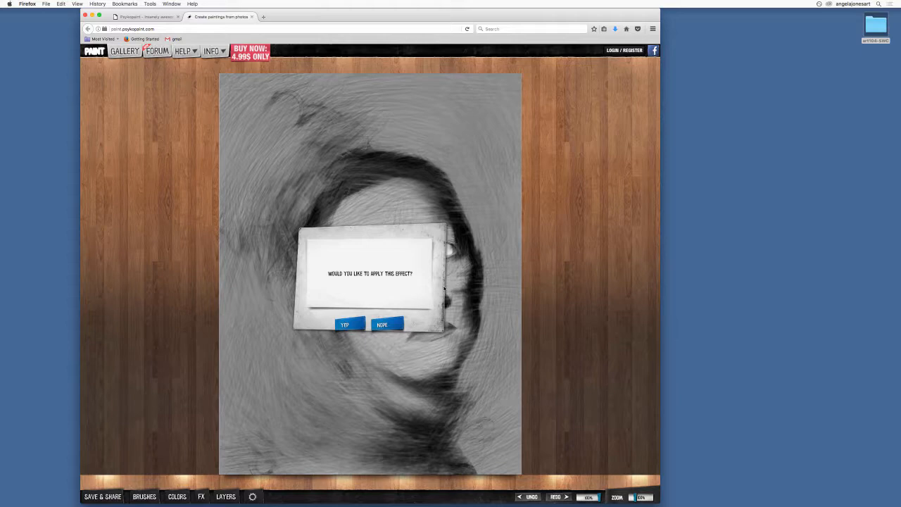
pyautogui.click(345, 326)
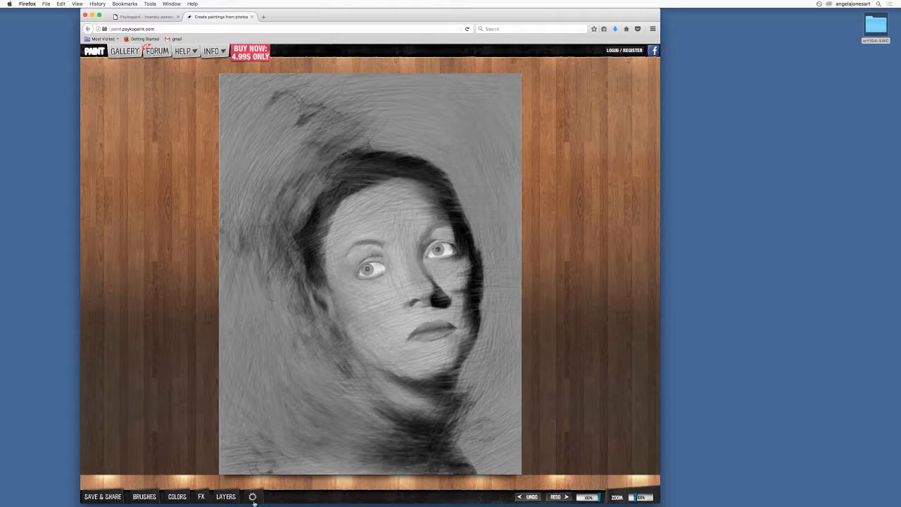
# Open the painting program's general options
pyautogui.click(253, 497)
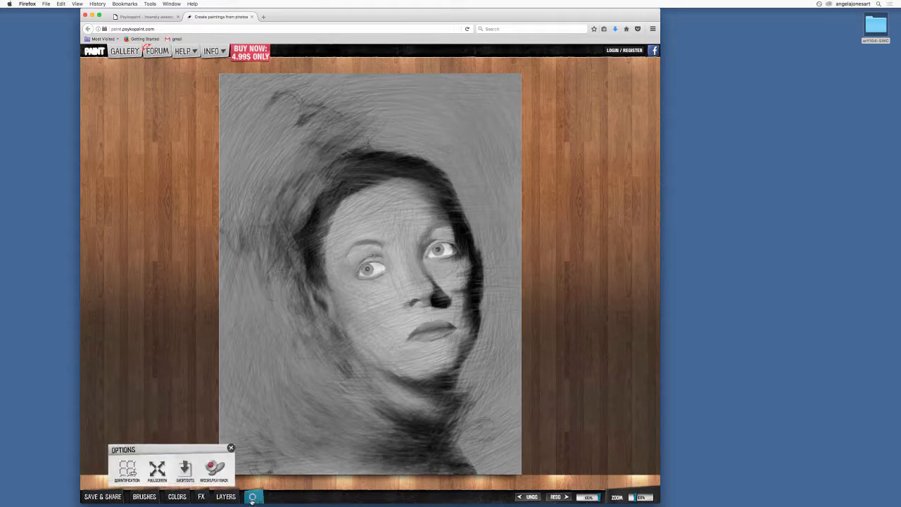